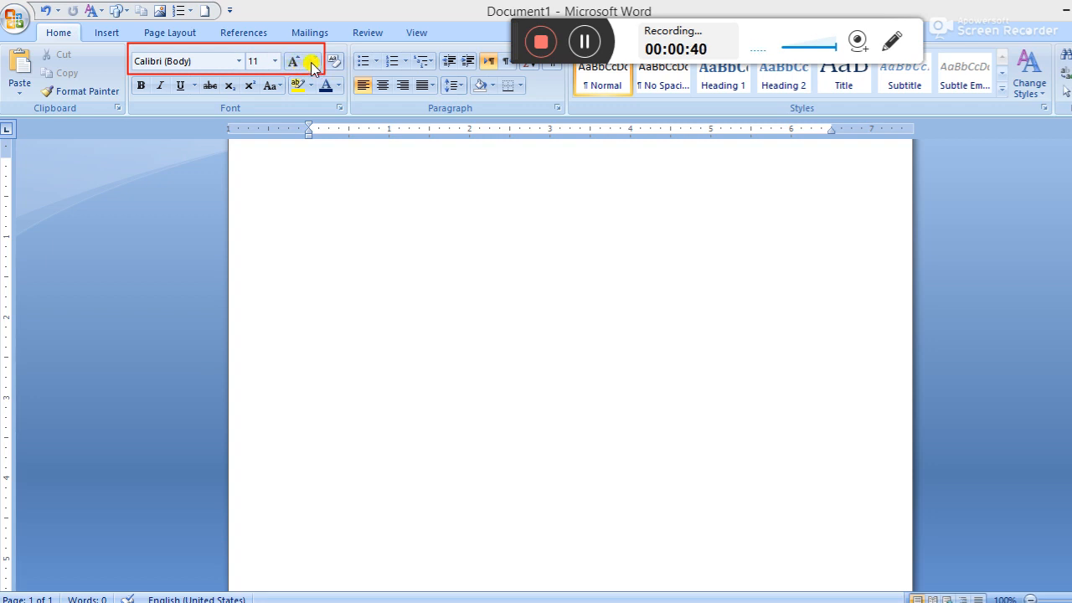
Enter the words Cricket, Match, Chess, Class, Math, Hat and bat in the blank document, each on its own line.
{"action": "left_click", "coordinate": [360, 229]}
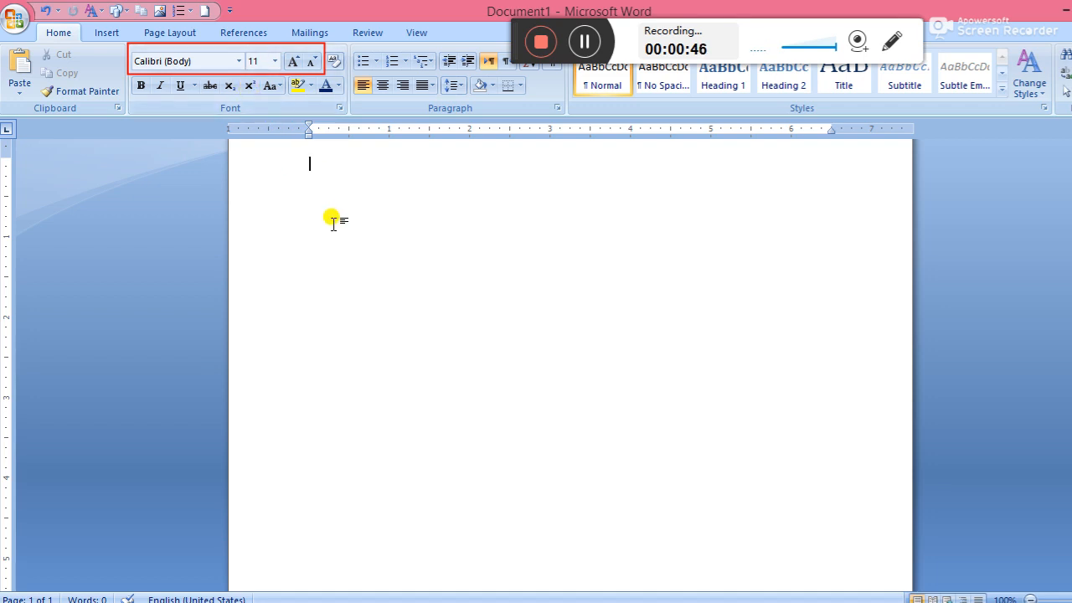
{"action": "type", "text": "Cricket Match Chess Class Math Hat bat"}
{"action": "key", "text": "alt"}
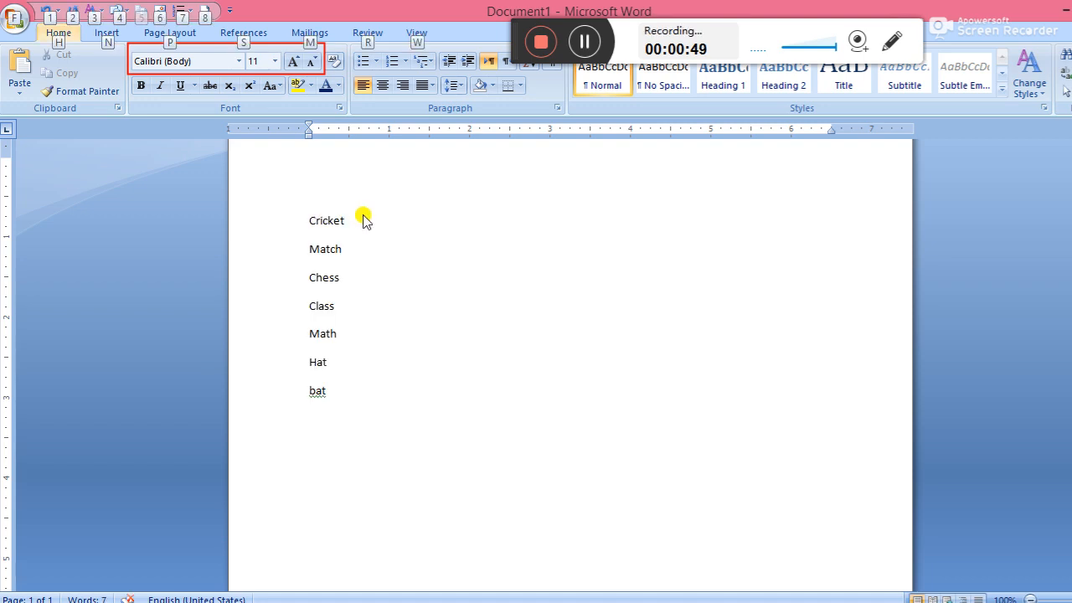
Set the font of the word 'Cricket' to Times New Roman (Headings).
{"action": "left_click", "coordinate": [306, 221]}
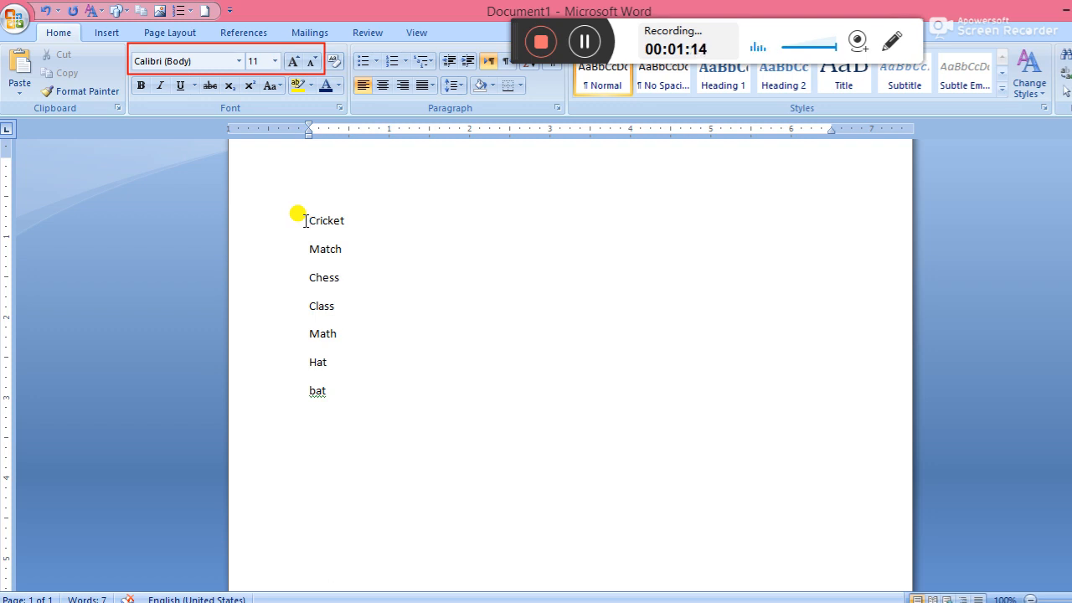
{"action": "left_click_drag", "start_coordinate": [307, 221], "coordinate": [351, 226]}
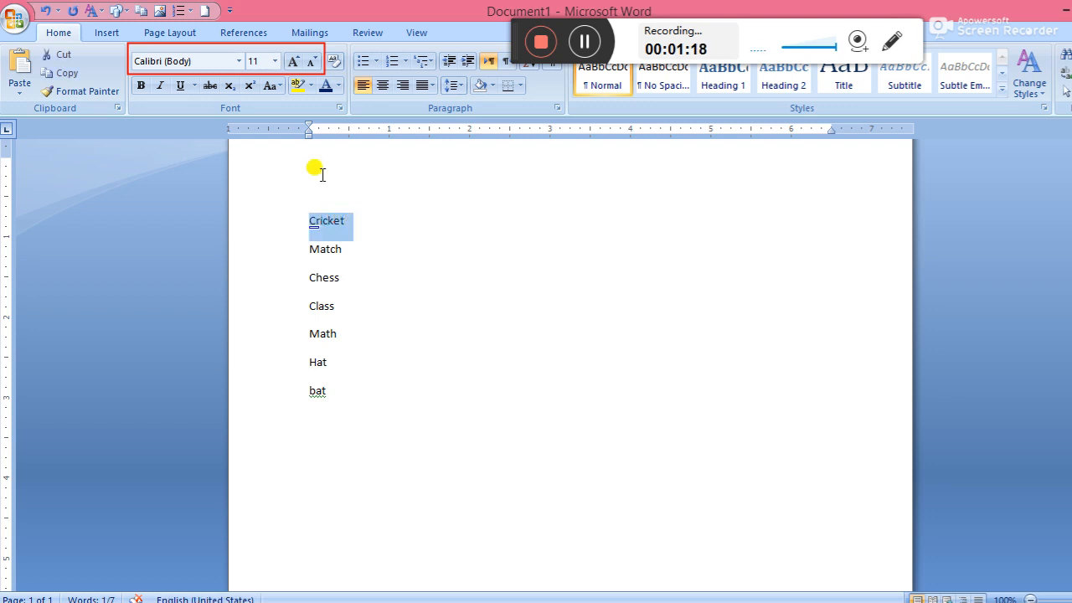
{"action": "left_click", "coordinate": [239, 61]}
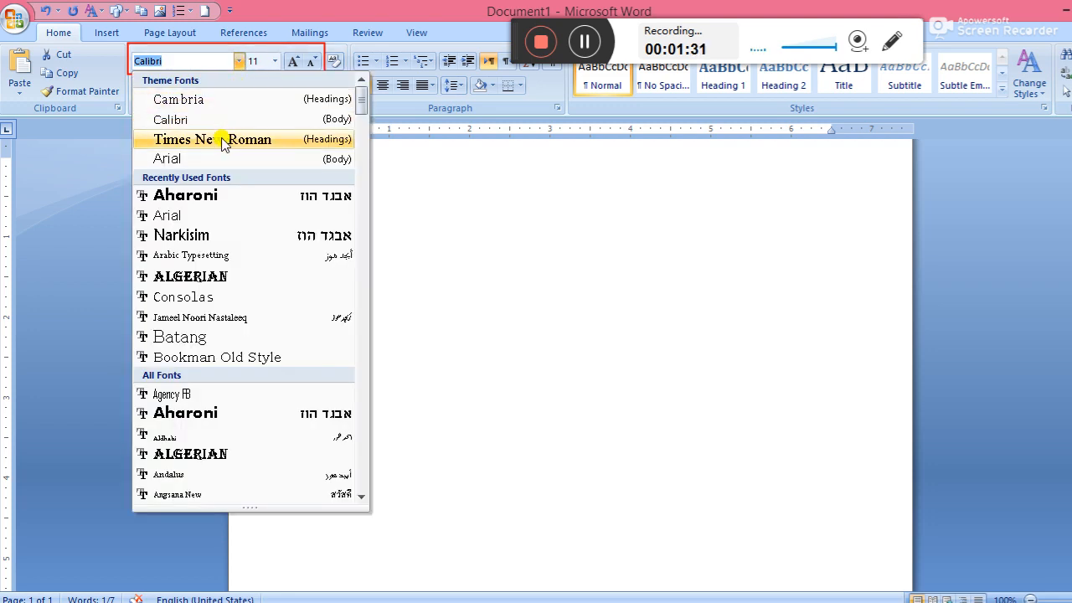
{"action": "left_click", "coordinate": [222, 141]}
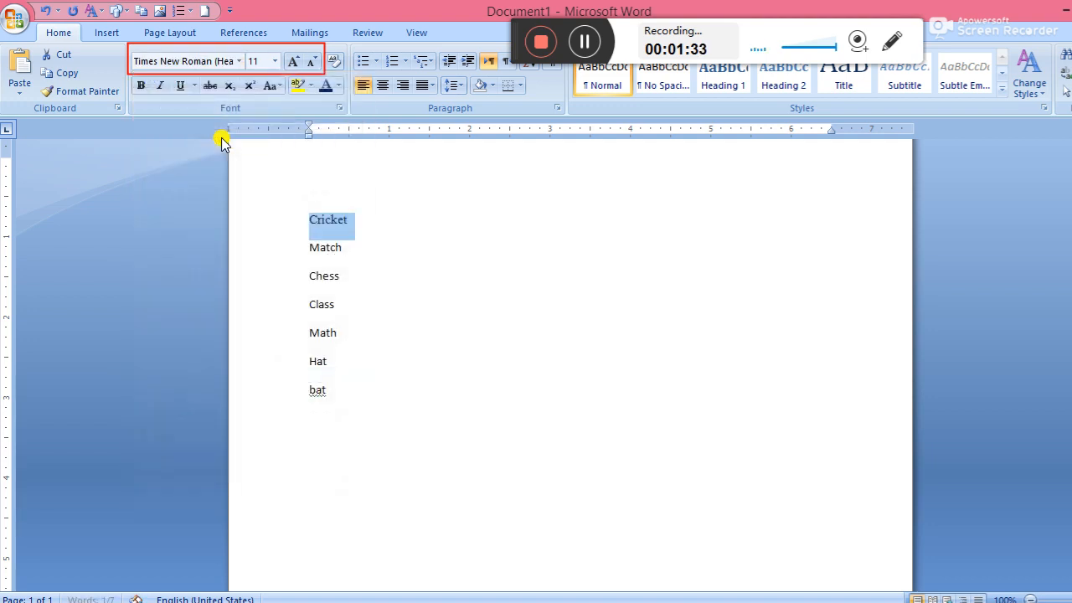
{"action": "left_click", "coordinate": [343, 227]}
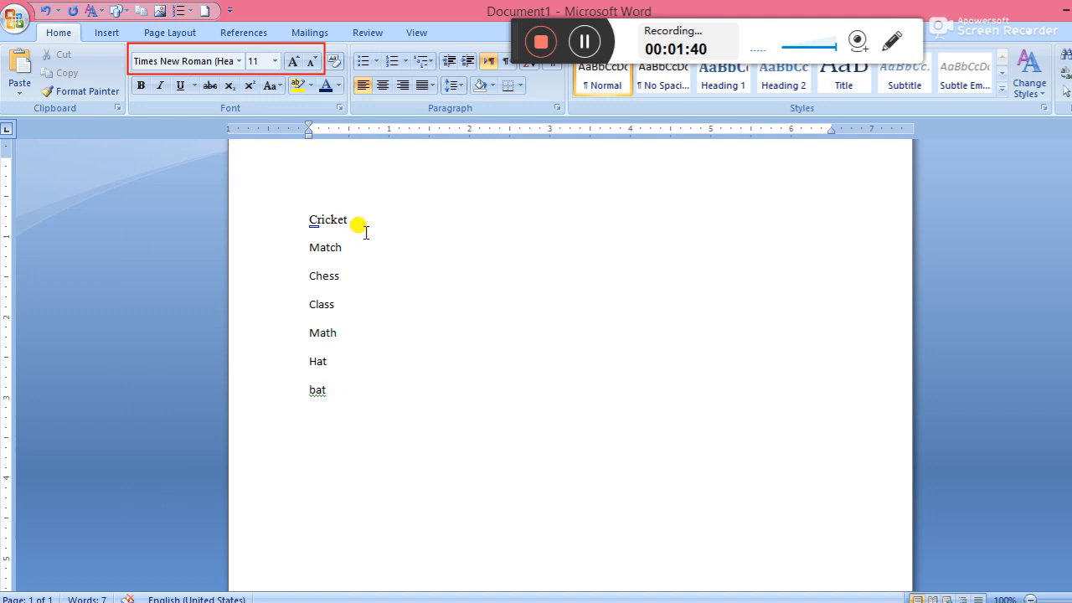
Centre the whole word list on the page and set the font of 'Match' to Aharoni.
{"action": "key", "text": "ctrl+e"}
{"action": "key", "text": "alt"}
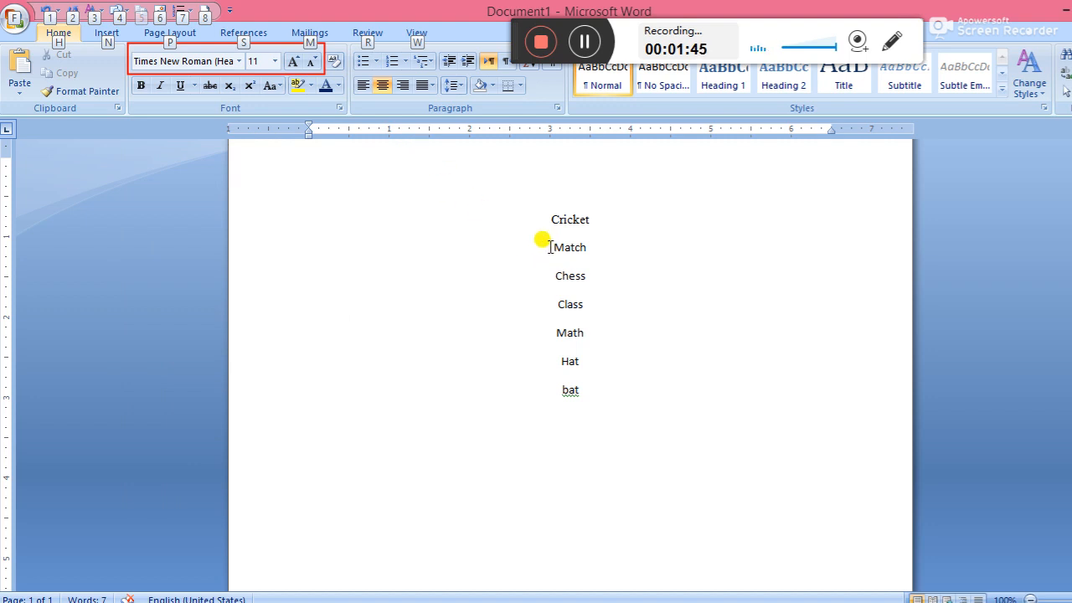
{"action": "left_click_drag", "start_coordinate": [549, 247], "coordinate": [593, 251]}
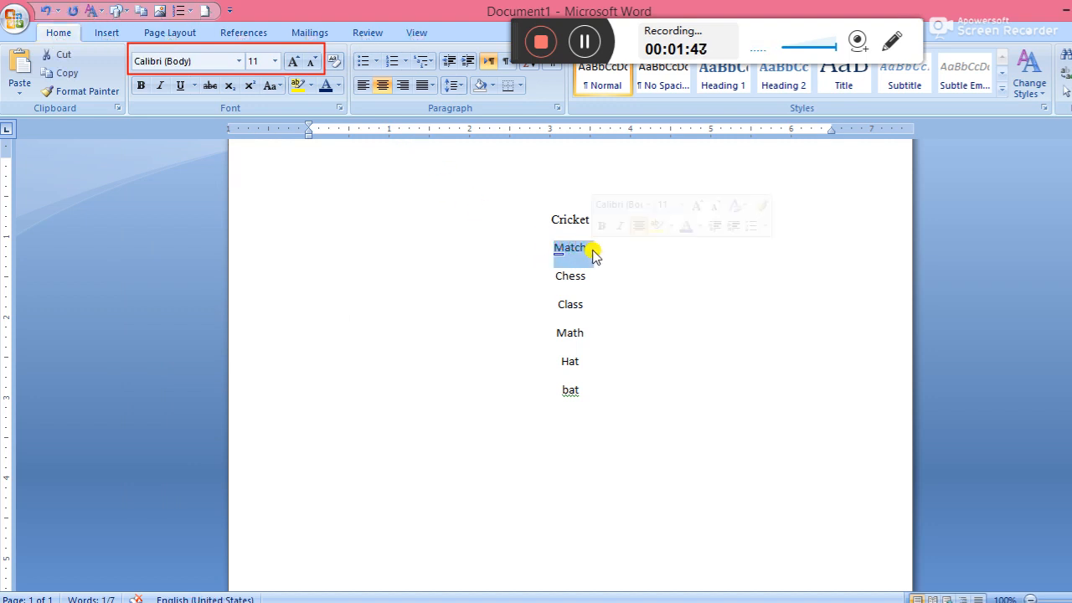
{"action": "left_click", "coordinate": [239, 63]}
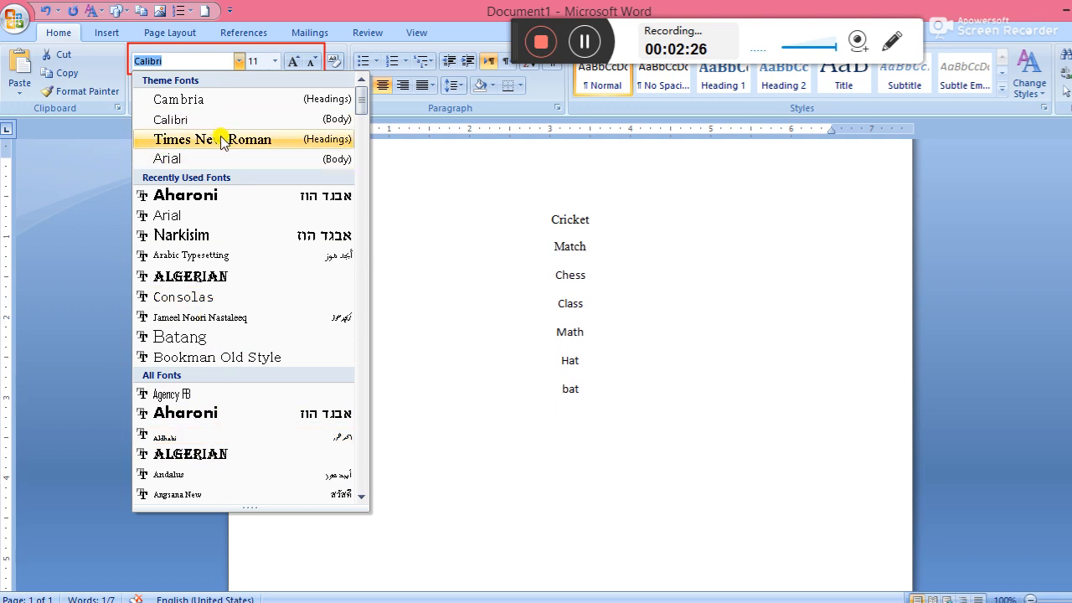
{"action": "left_click", "coordinate": [215, 199]}
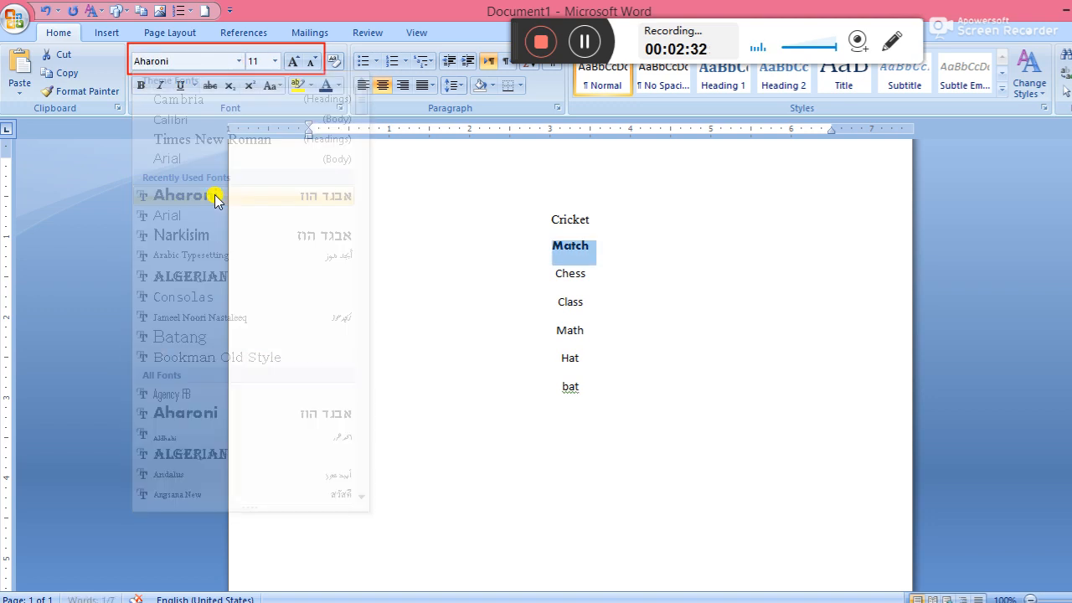
{"action": "left_click", "coordinate": [629, 265]}
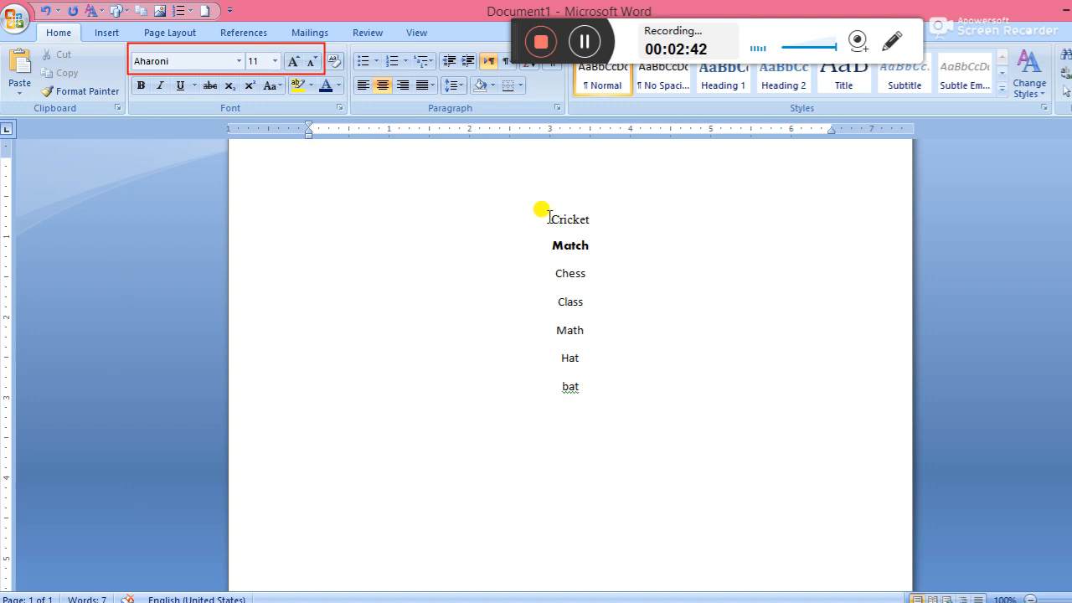
Set the font size of the word 'Cricket' to 24 points.
{"action": "left_click_drag", "start_coordinate": [549, 219], "coordinate": [589, 222]}
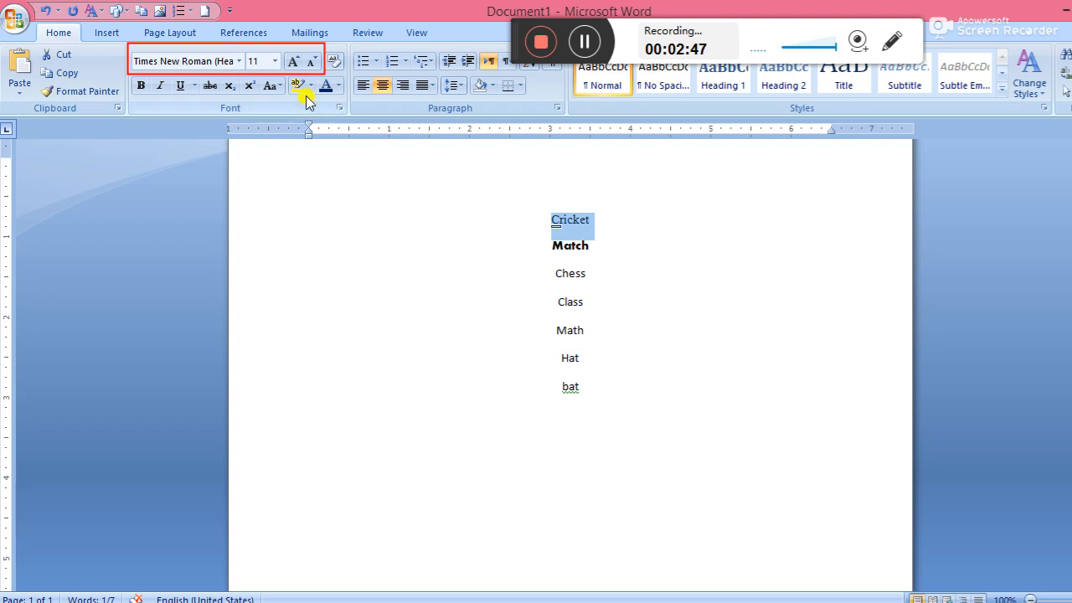
{"action": "left_click", "coordinate": [275, 63]}
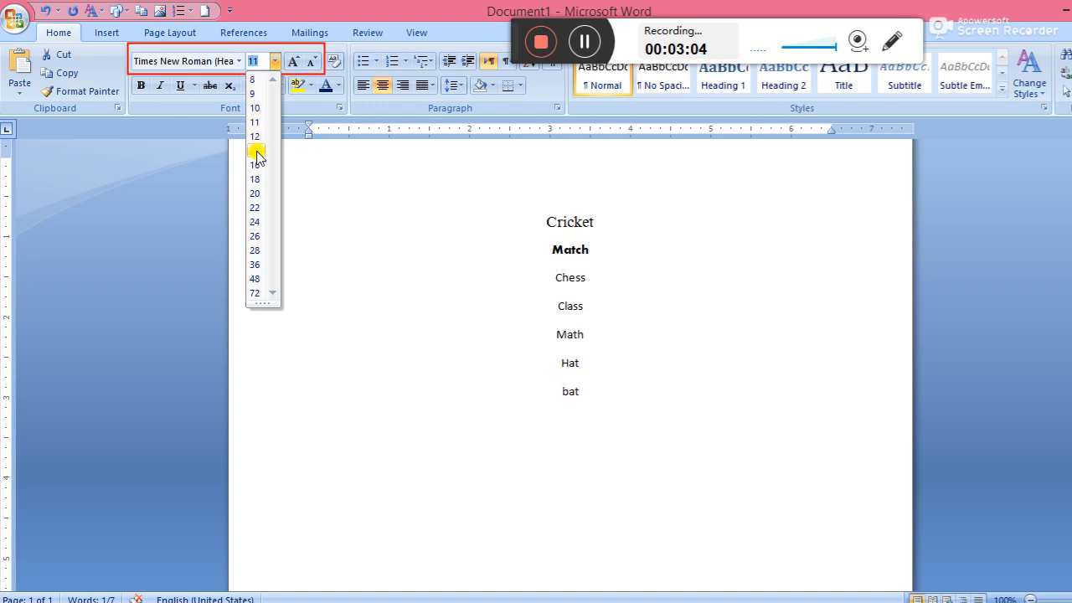
{"action": "left_click", "coordinate": [256, 226]}
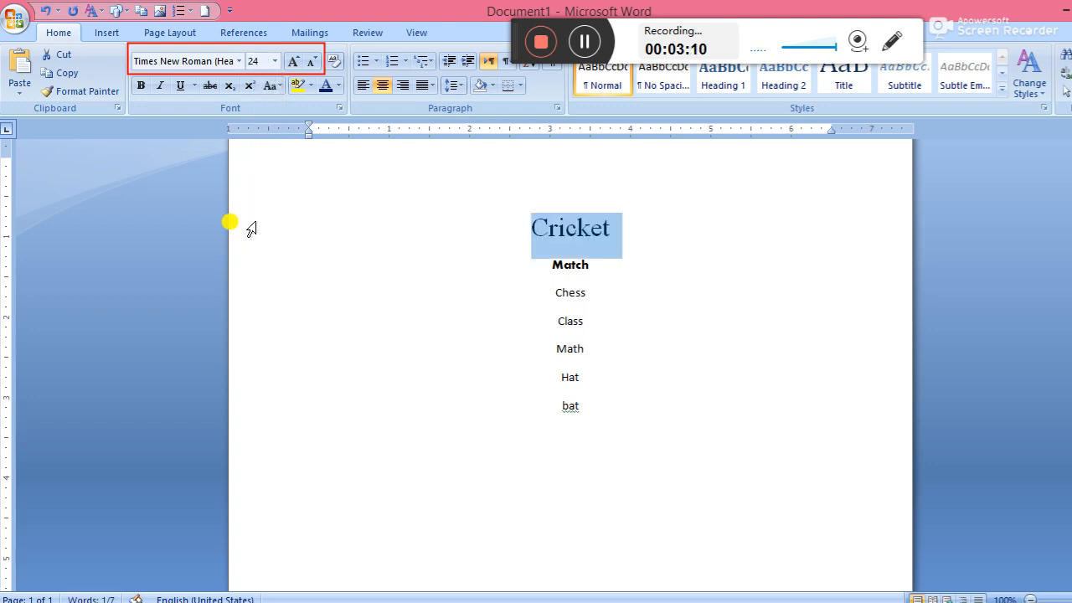
{"action": "left_click", "coordinate": [534, 265]}
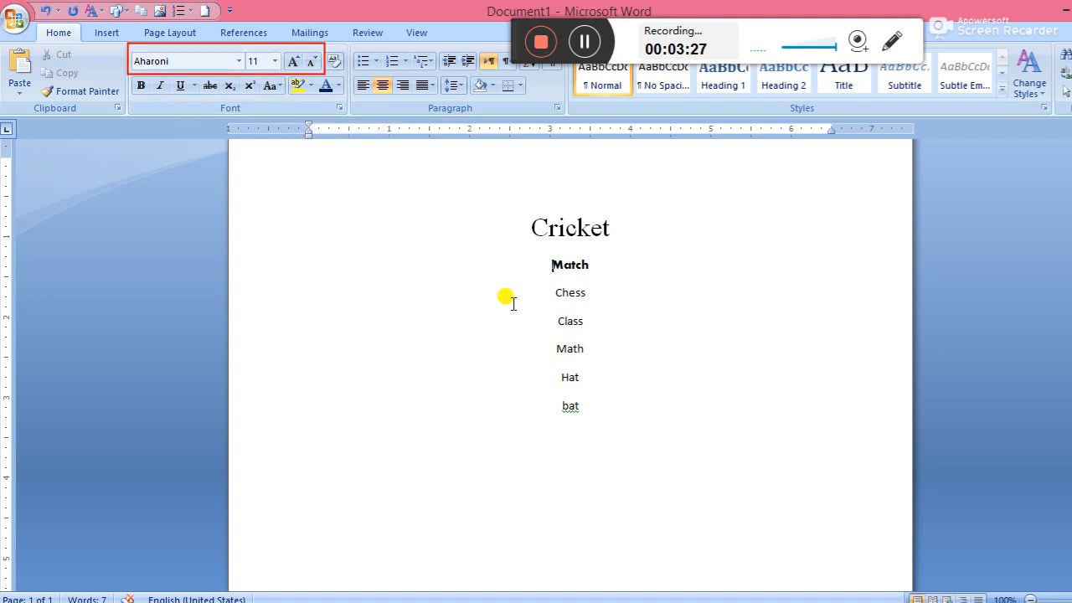
Enlarge the word 'Chess' step by step with Grow Font up to 120 points.
{"action": "left_click", "coordinate": [554, 292]}
{"action": "left_click_drag", "start_coordinate": [582, 295], "coordinate": [585, 295]}
{"action": "mouse_move", "coordinate": [588, 300]}
{"action": "left_mouse_down"}
{"action": "mouse_move", "coordinate": [548, 283]}
{"action": "mouse_move", "coordinate": [575, 282]}
{"action": "mouse_move", "coordinate": [593, 300]}
{"action": "left_mouse_up"}
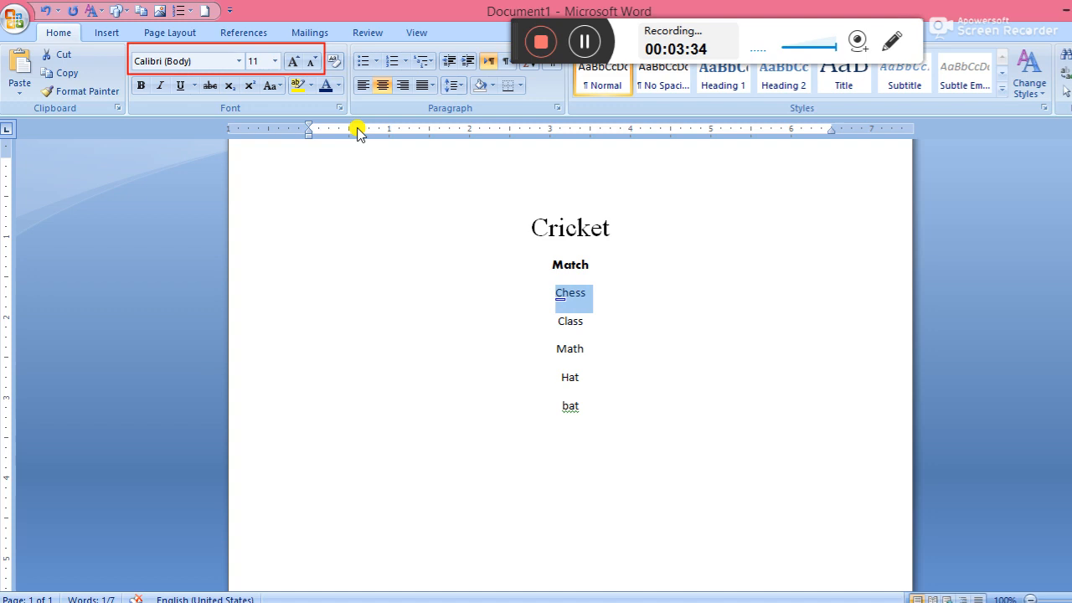
{"action": "left_click", "coordinate": [292, 62]}
{"action": "left_click", "coordinate": [292, 62]}
{"action": "left_click", "coordinate": [293, 62]}
{"action": "left_click", "coordinate": [293, 62]}
{"action": "left_click", "coordinate": [292, 62]}
{"action": "left_click", "coordinate": [292, 62]}
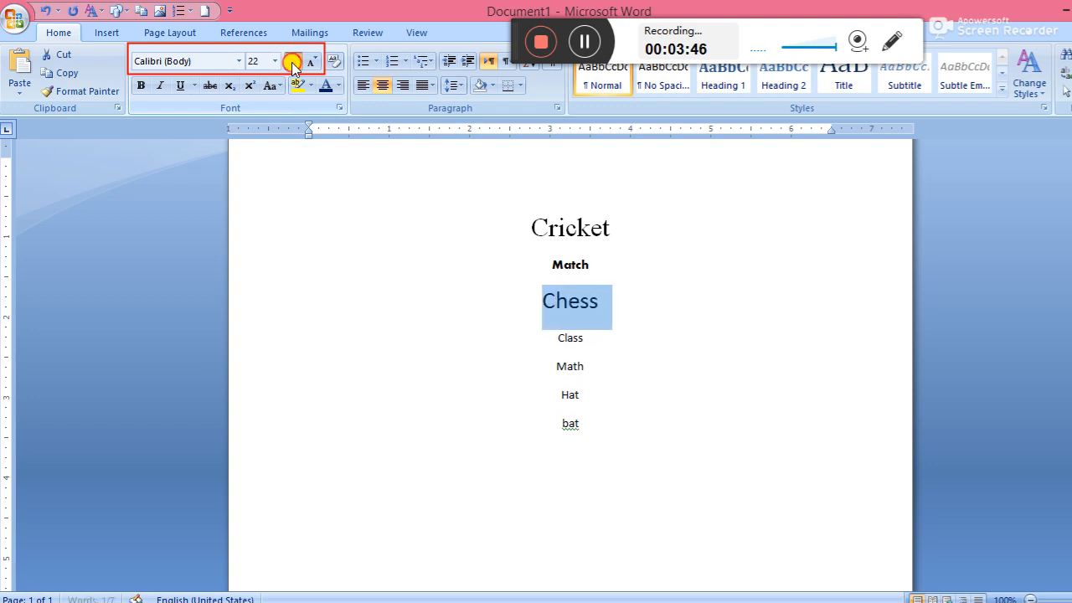
{"action": "left_click", "coordinate": [292, 62]}
{"action": "left_click", "coordinate": [292, 62]}
{"action": "left_click", "coordinate": [292, 62]}
{"action": "left_click", "coordinate": [292, 62]}
{"action": "left_click", "coordinate": [292, 62]}
{"action": "left_click", "coordinate": [292, 62]}
{"action": "left_click", "coordinate": [293, 62]}
{"action": "left_click", "coordinate": [293, 61]}
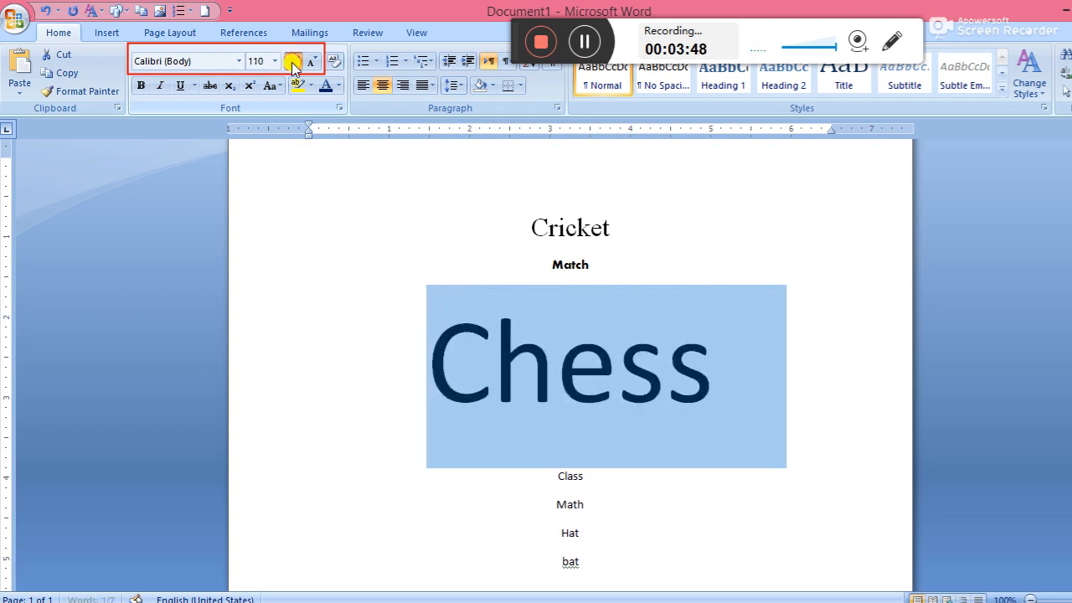
{"action": "left_click", "coordinate": [292, 62]}
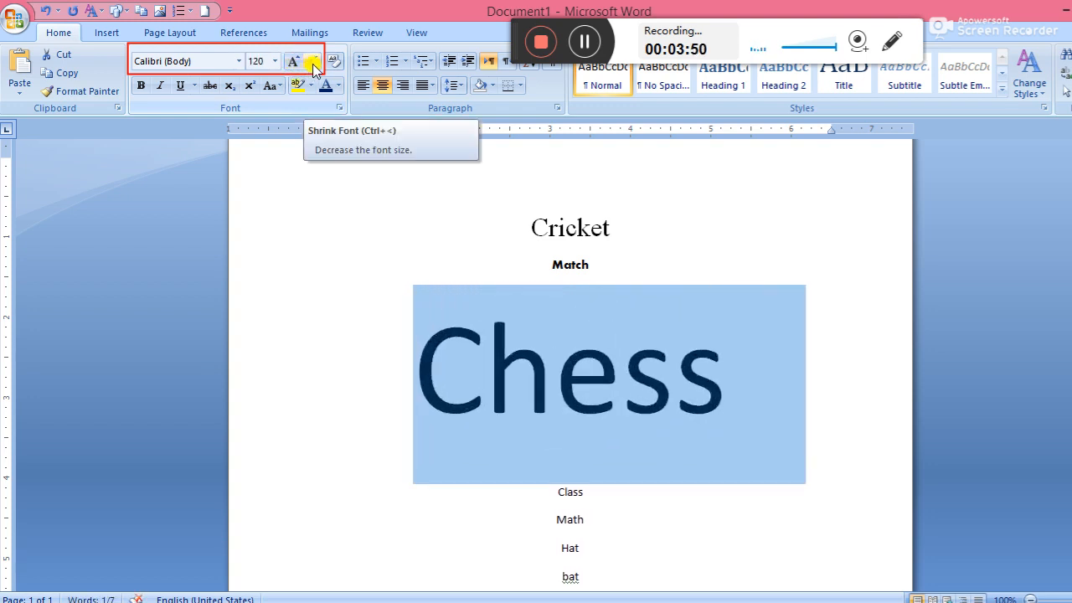
Reduce the word 'Chess' step by step with Shrink Font to below 22 points.
{"action": "left_click", "coordinate": [313, 64]}
{"action": "left_click", "coordinate": [312, 65]}
{"action": "left_click", "coordinate": [312, 65]}
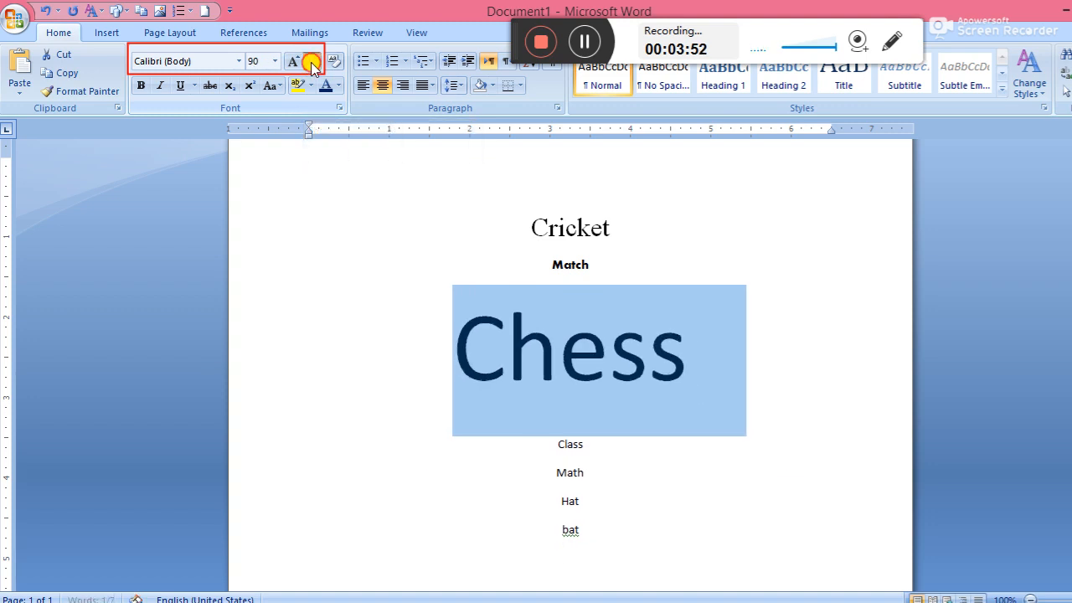
{"action": "left_click", "coordinate": [310, 65]}
{"action": "left_click", "coordinate": [311, 65]}
{"action": "left_click", "coordinate": [310, 64]}
{"action": "left_click", "coordinate": [310, 64]}
{"action": "left_click", "coordinate": [311, 64]}
{"action": "left_click", "coordinate": [310, 65]}
{"action": "left_click", "coordinate": [311, 65]}
{"action": "left_click", "coordinate": [311, 65]}
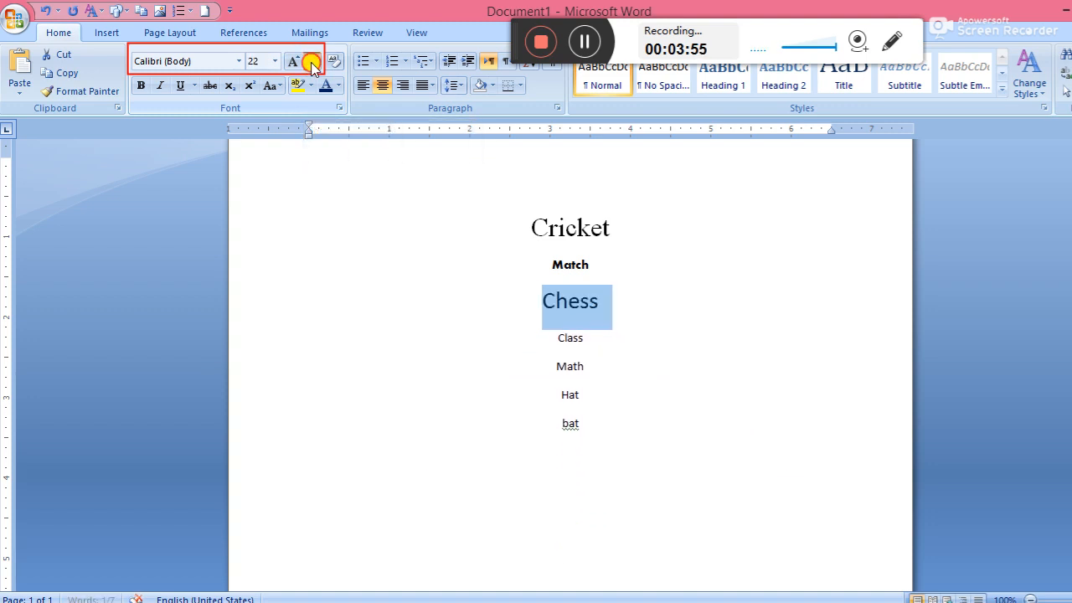
{"action": "left_click", "coordinate": [310, 65]}
{"action": "left_click", "coordinate": [310, 65]}
{"action": "left_click", "coordinate": [310, 64]}
Enlarge the word 'Chess' again by a few Grow Font steps and deselect it.
{"action": "left_click", "coordinate": [292, 64]}
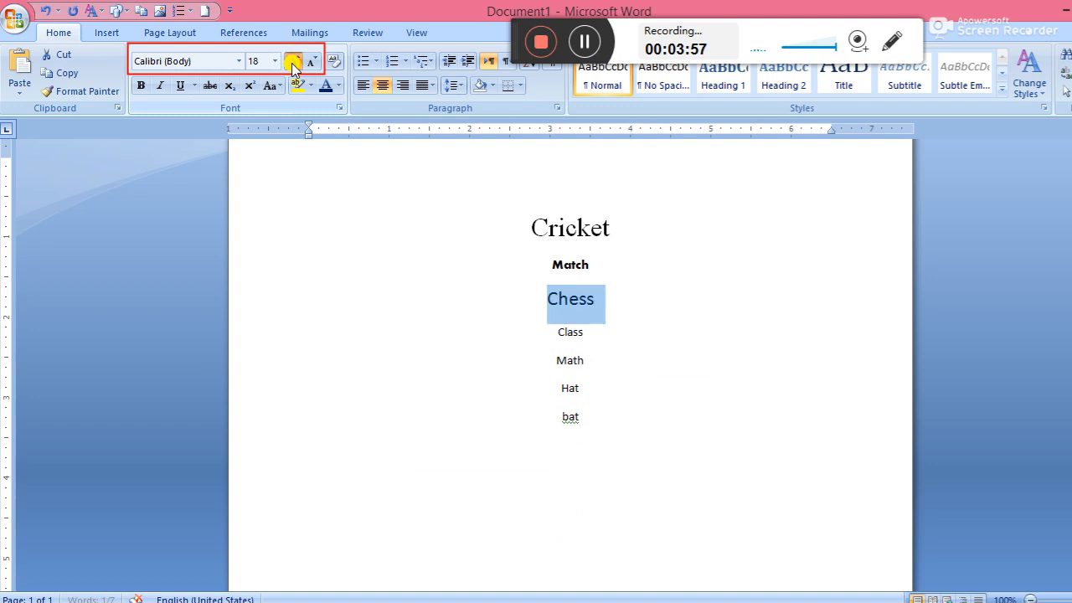
{"action": "left_click", "coordinate": [293, 63]}
{"action": "left_click", "coordinate": [293, 64]}
{"action": "left_click", "coordinate": [292, 64]}
{"action": "left_click", "coordinate": [467, 267]}
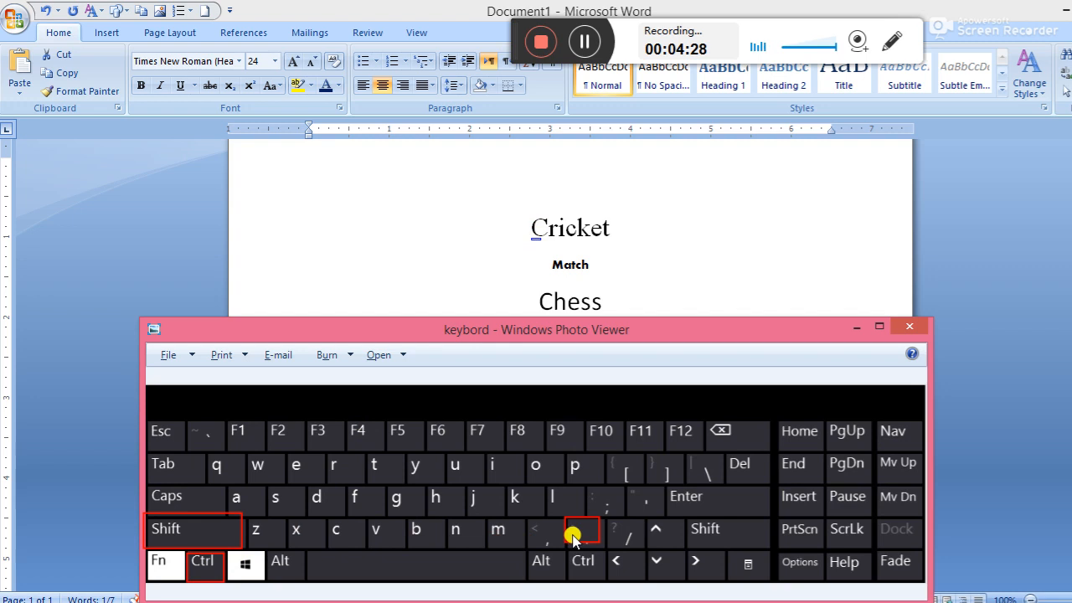
Increase the font size of 'Cricket' stepwise to 28 points and undo the stray character that overwrites the word.
{"action": "double_click", "coordinate": [560, 228]}
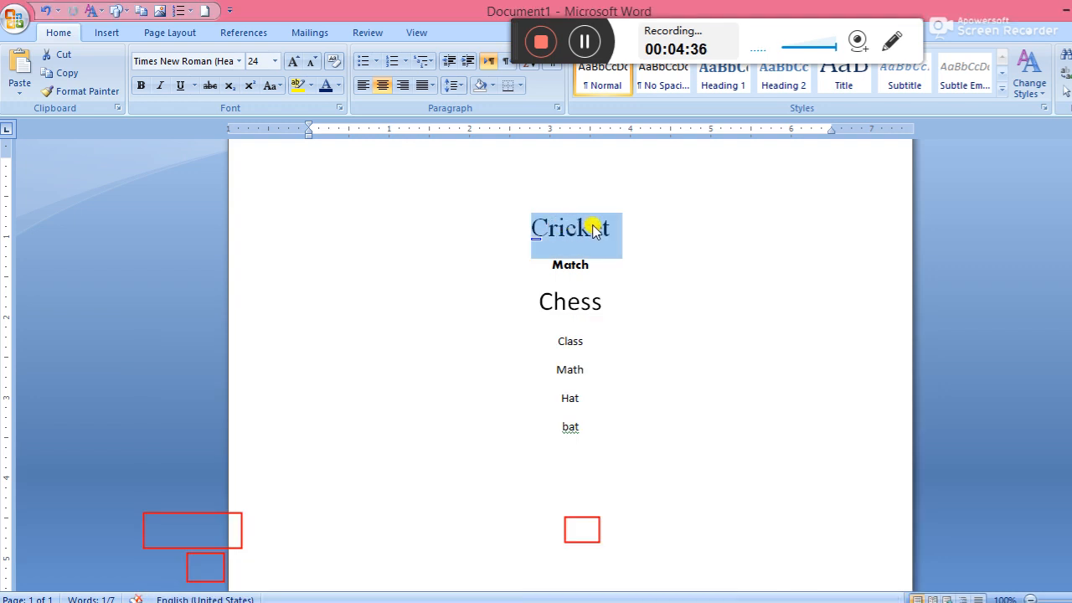
{"action": "key", "text": "ctrl+shift+period"}
{"action": "key", "text": "ctrl+shift+period"}
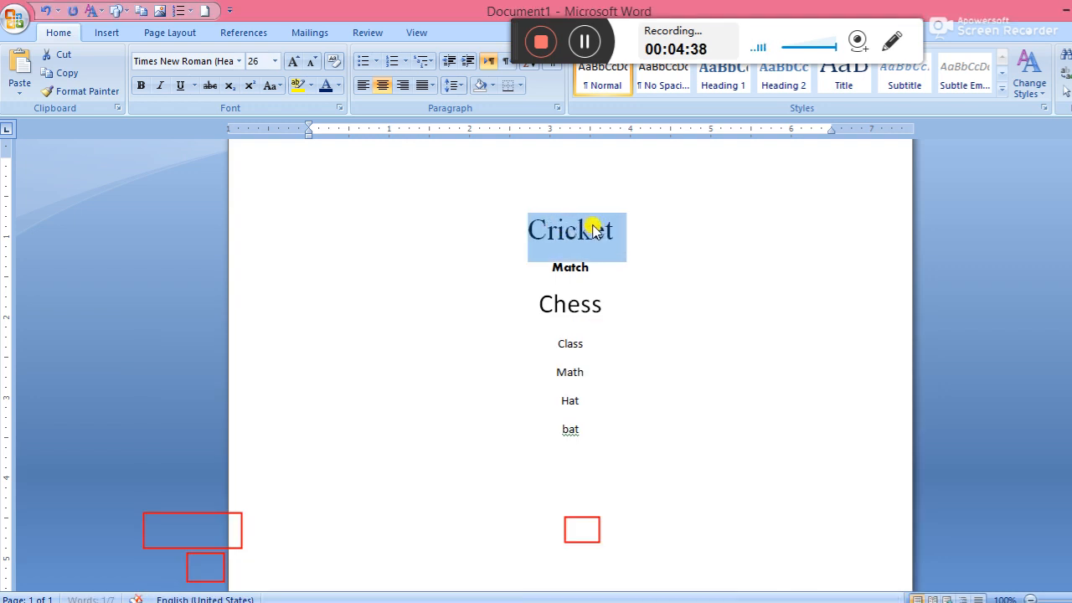
{"action": "type", "text": ">"}
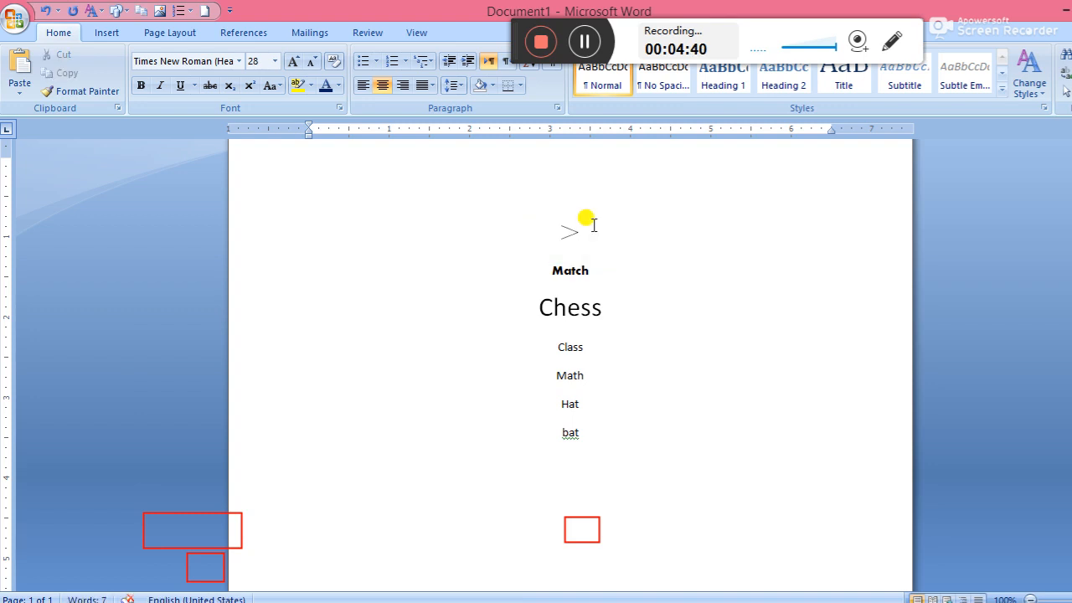
{"action": "key", "text": "ctrl+z"}
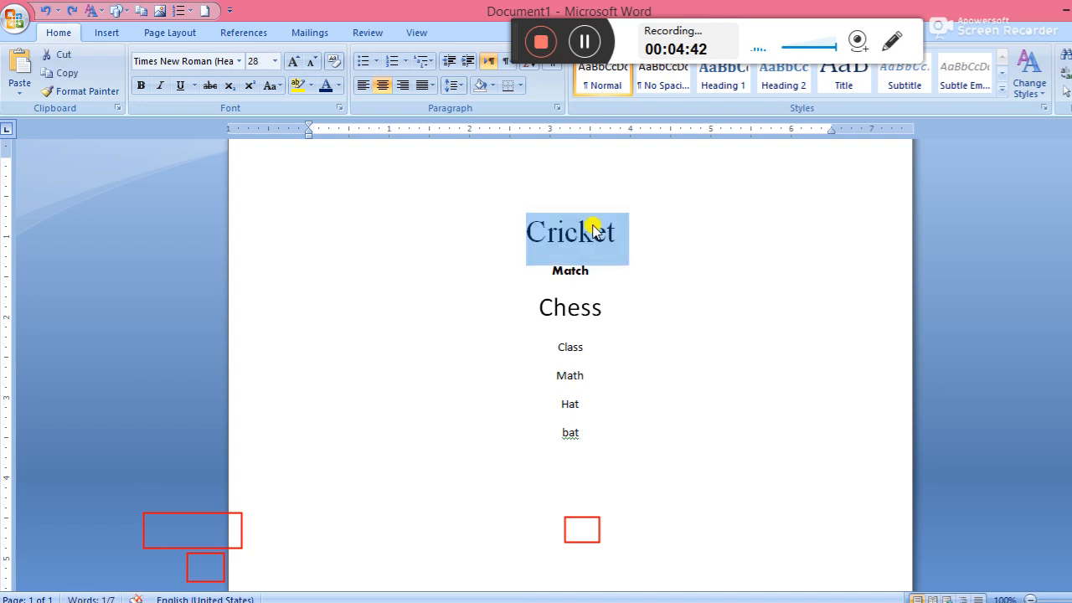
Increase the font size of 'Cricket' further in preset steps up to 120 points.
{"action": "key", "text": "ctrl+shift+period"}
{"action": "key", "text": "ctrl+shift+period"}
{"action": "key", "text": "ctrl+shift+period"}
{"action": "key", "text": "ctrl+shift+period"}
{"action": "key", "text": "ctrl+shift+period"}
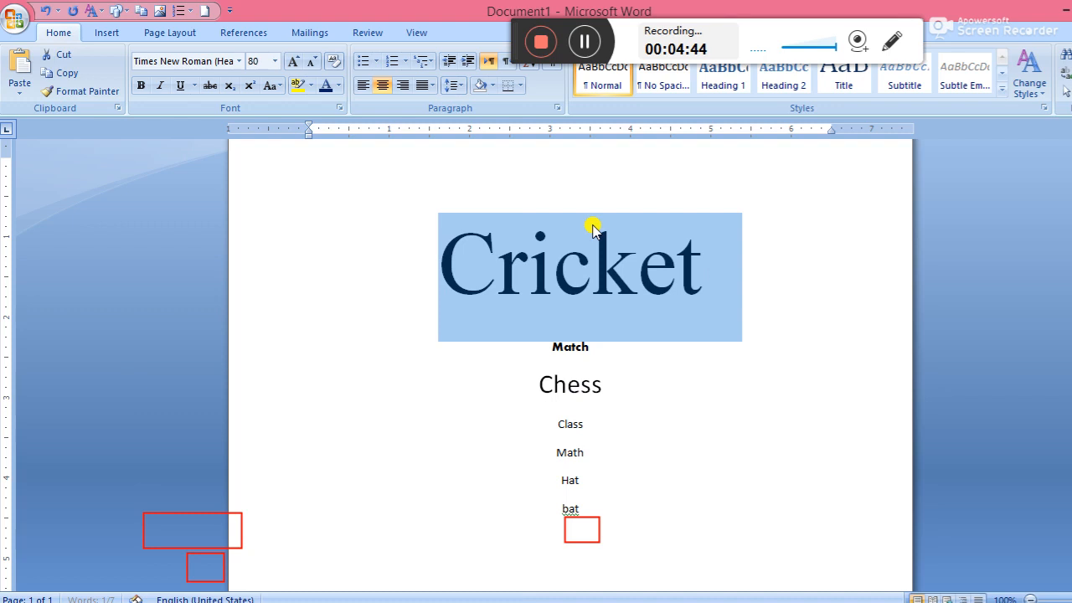
{"action": "key", "text": "ctrl+shift+period"}
{"action": "key", "text": "ctrl+shift+period"}
{"action": "key", "text": "ctrl+shift+period"}
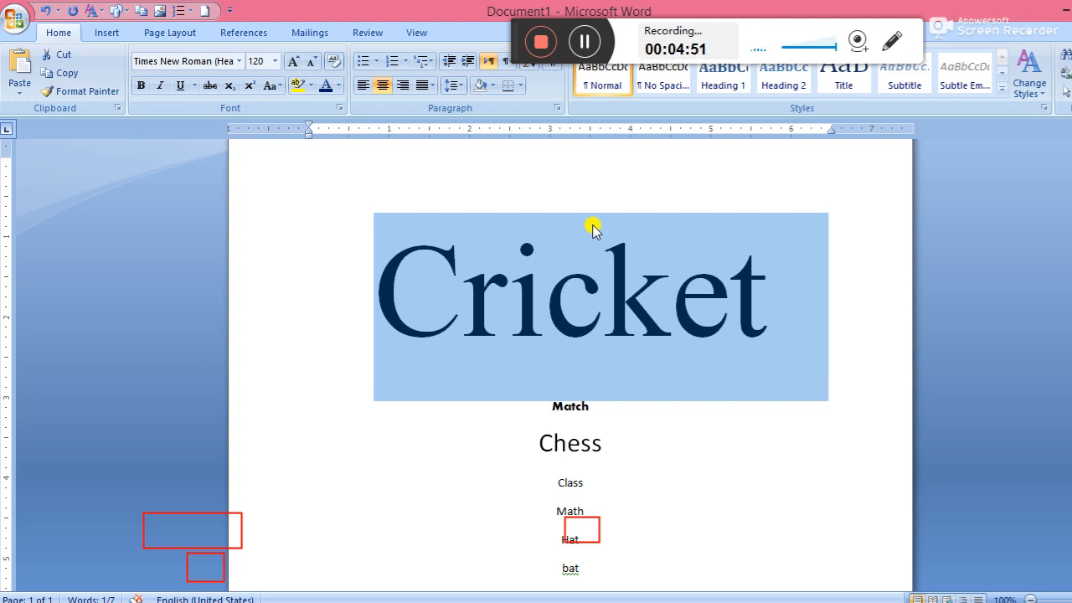
Decrease the font size of 'Cricket' in preset steps down to 36 points and deselect it.
{"action": "key", "text": "ctrl+shift+comma"}
{"action": "key", "text": "ctrl+shift+comma"}
{"action": "key", "text": "ctrl+shift+comma"}
{"action": "key", "text": "ctrl+shift+comma"}
{"action": "key", "text": "ctrl+shift+comma"}
{"action": "key", "text": "ctrl+shift+comma"}
{"action": "key", "text": "ctrl+shift+comma"}
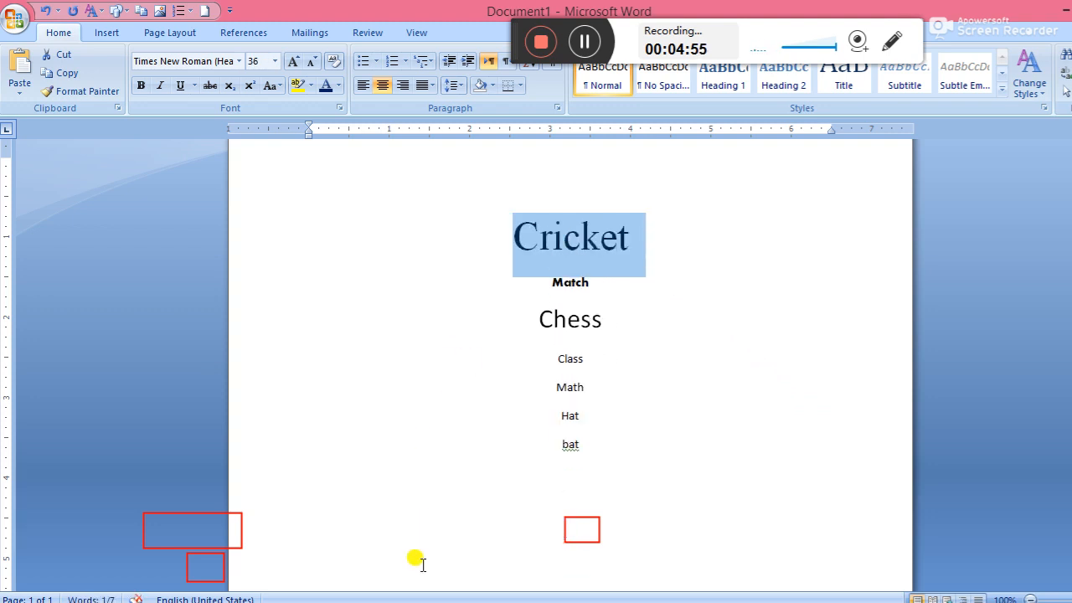
{"action": "left_click", "coordinate": [391, 545]}
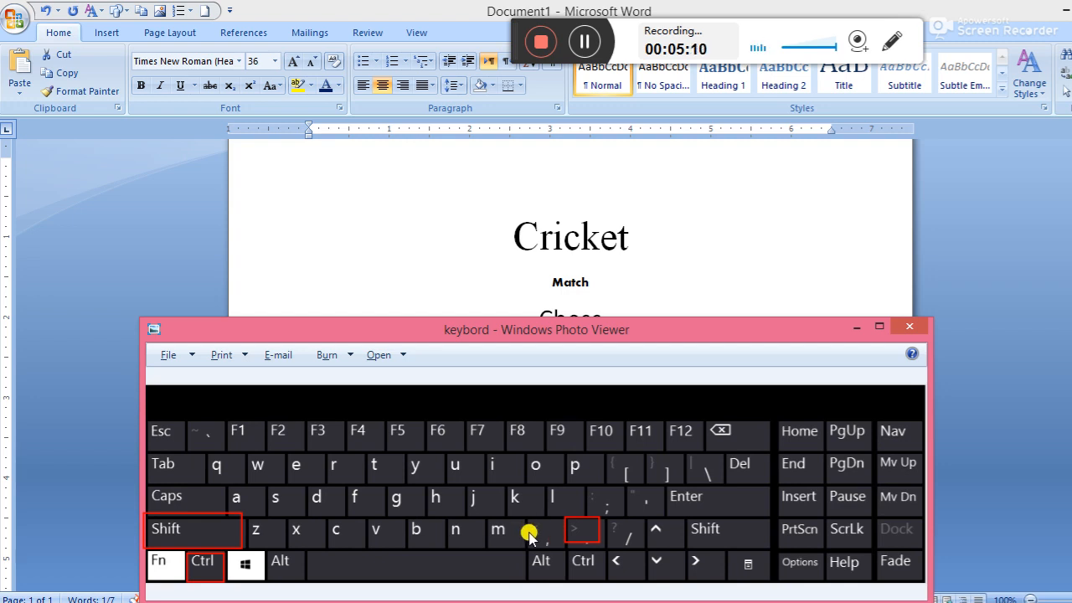
{"action": "left_click_drag", "start_coordinate": [527, 520], "coordinate": [561, 544]}
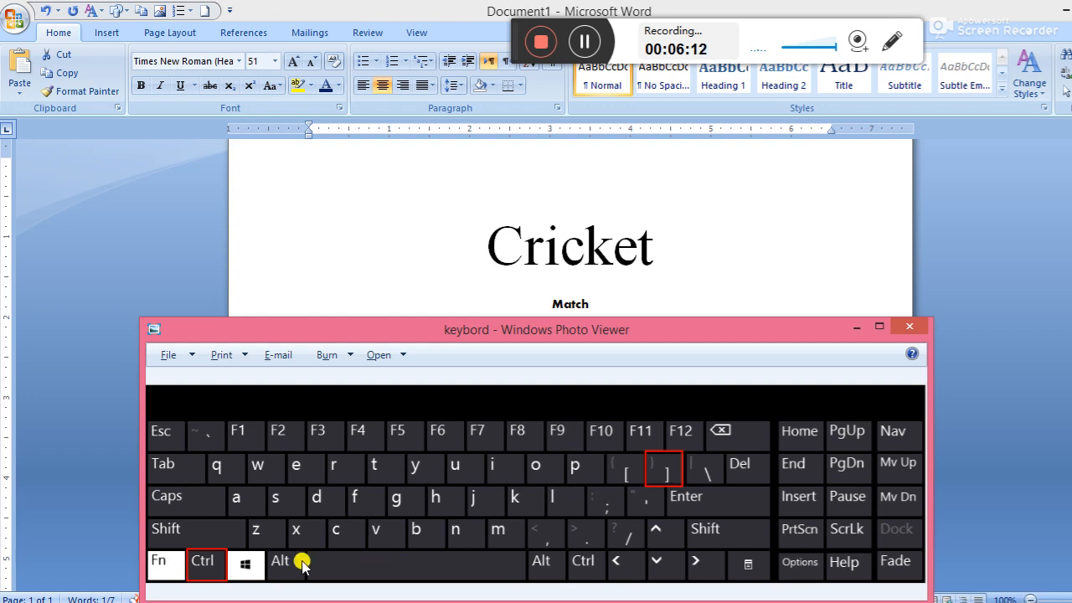
Increase the font size of the word 'Cricket' one point at a time up to 80 points.
{"action": "triple_click", "coordinate": [612, 259]}
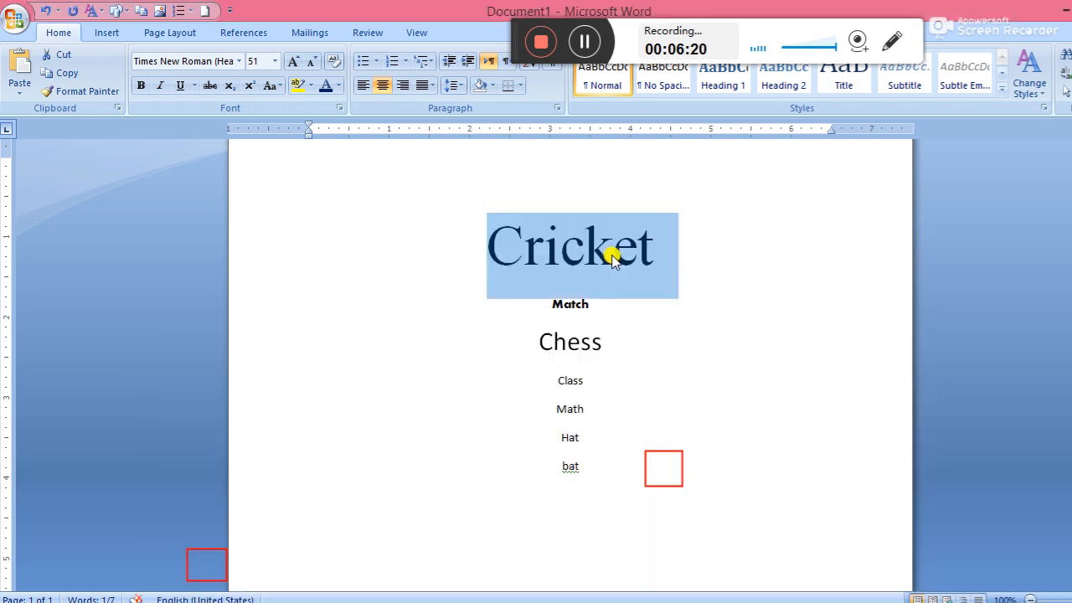
{"action": "key", "text": "ctrl+bracketright"}
{"action": "key", "text": "ctrl+bracketright"}
{"action": "key", "text": "ctrl+bracketright"}
{"action": "key", "text": "ctrl+bracketright"}
{"action": "key", "text": "ctrl+bracketright"}
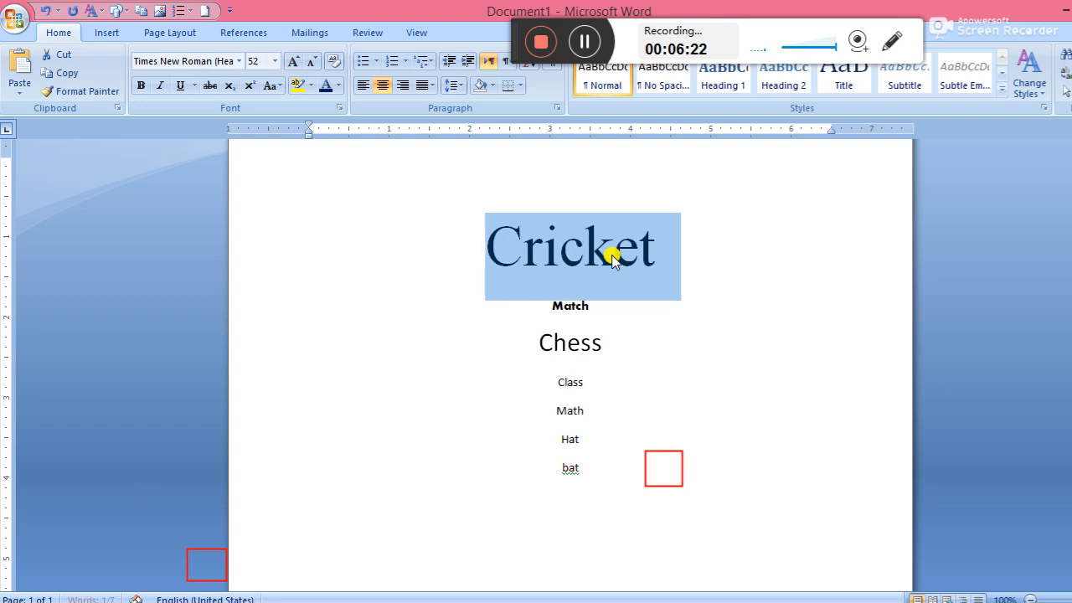
{"action": "key", "text": "ctrl+bracketright"}
{"action": "key", "text": "ctrl+bracketright"}
{"action": "key", "text": "ctrl+bracketright"}
{"action": "key", "text": "ctrl+bracketright"}
{"action": "key", "text": "ctrl+bracketright"}
{"action": "key", "text": "ctrl+bracketright"}
{"action": "key", "text": "ctrl+bracketright"}
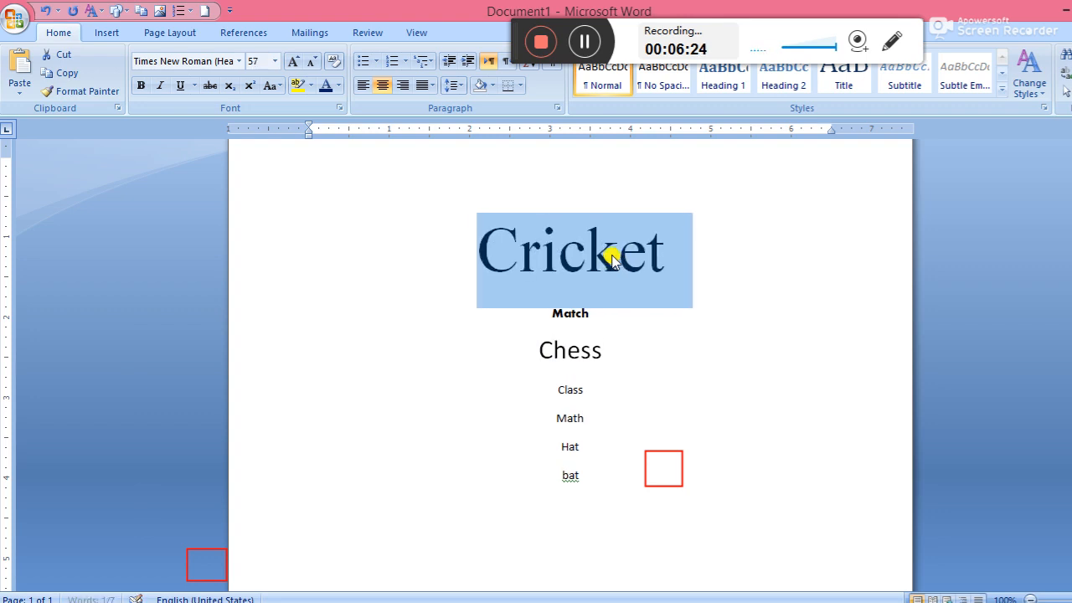
{"action": "key", "text": "ctrl+bracketright"}
{"action": "key", "text": "ctrl+bracketright"}
{"action": "key", "text": "ctrl+bracketright"}
{"action": "key", "text": "ctrl+bracketright"}
{"action": "key", "text": "ctrl+bracketright"}
{"action": "key", "text": "ctrl+bracketright"}
{"action": "key", "text": "ctrl+bracketright"}
{"action": "key", "text": "ctrl+bracketright"}
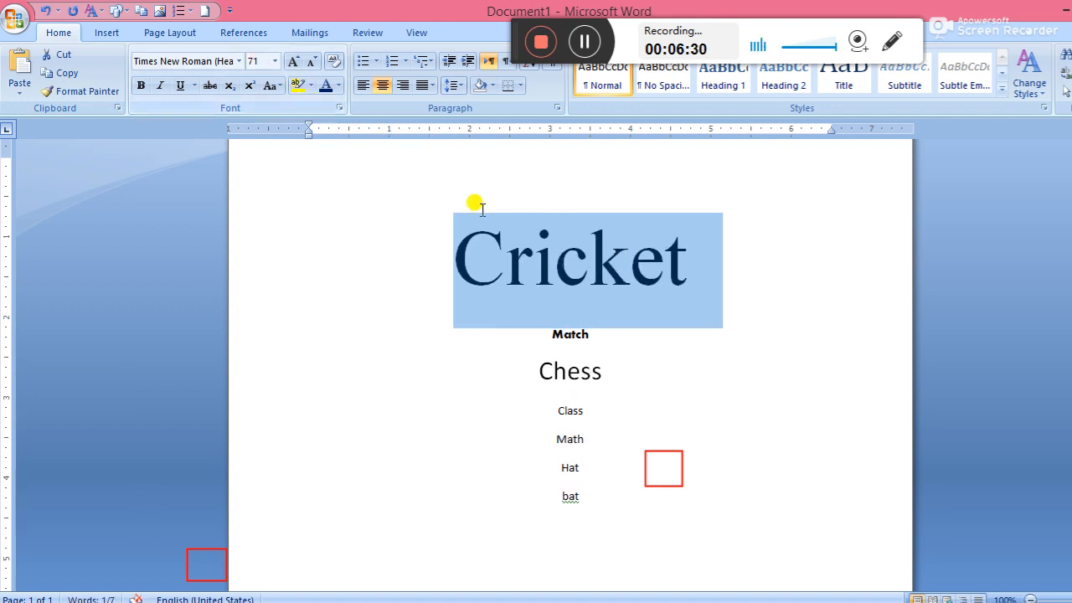
{"action": "key", "text": "ctrl+bracketright"}
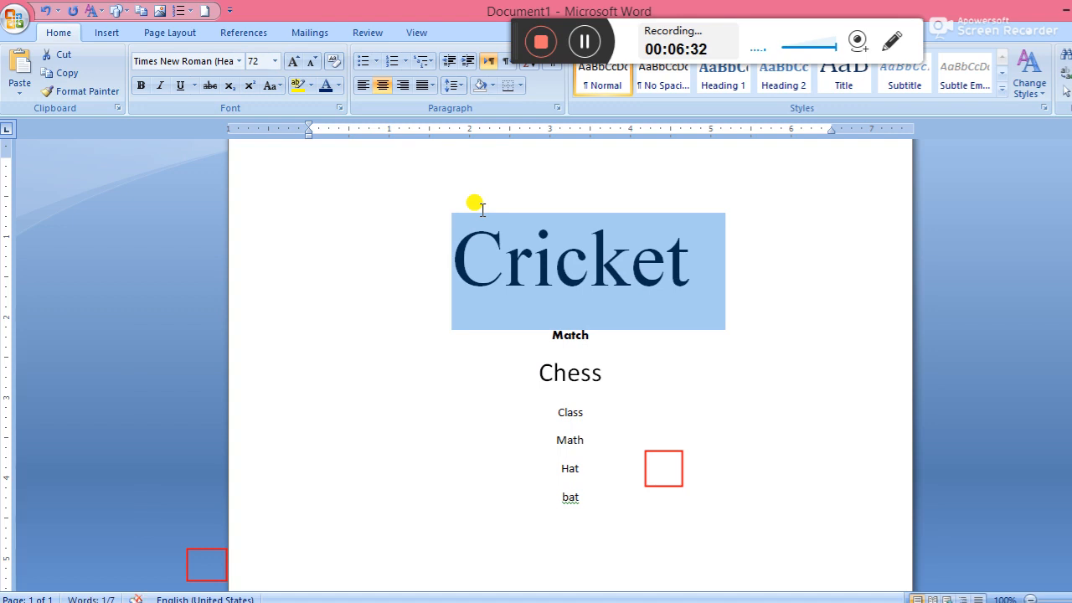
{"action": "key", "text": "ctrl+bracketright"}
{"action": "key", "text": "ctrl+bracketright"}
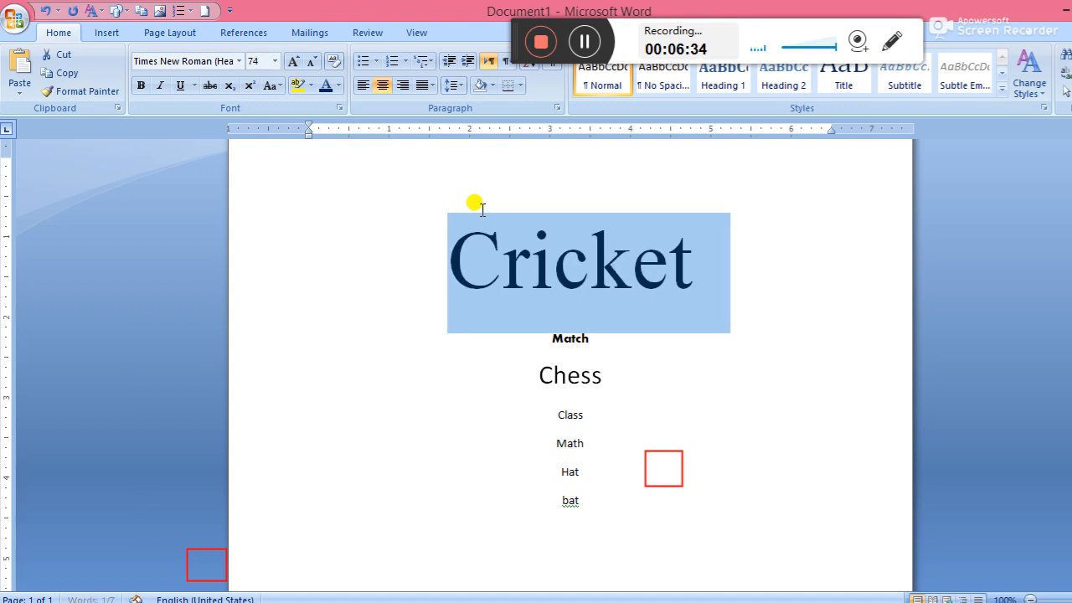
{"action": "key", "text": "ctrl+bracketright"}
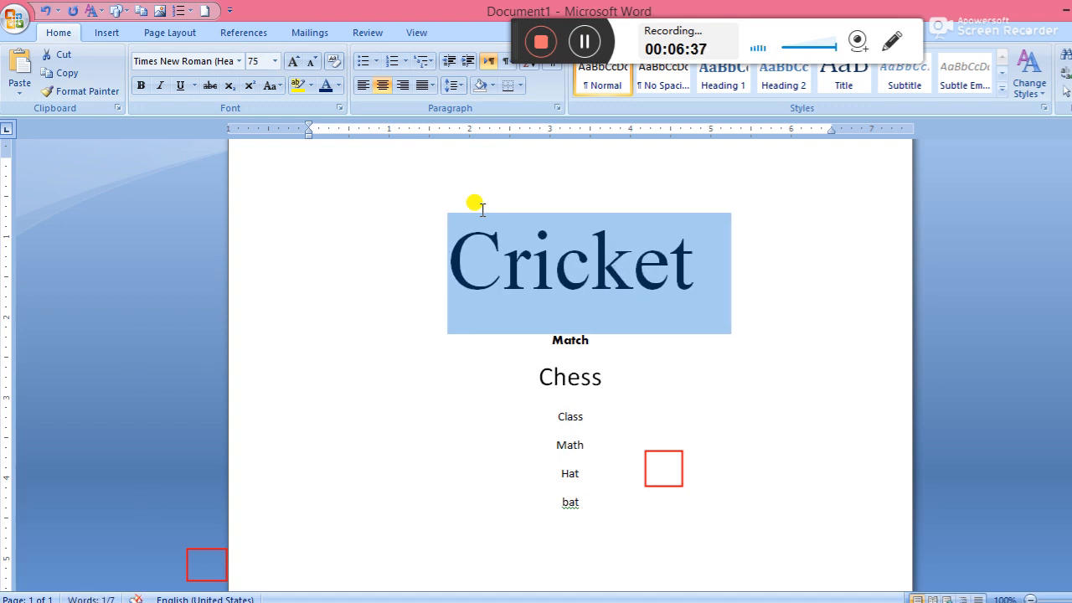
{"action": "key", "text": "ctrl+bracketright"}
{"action": "key", "text": "ctrl+bracketright"}
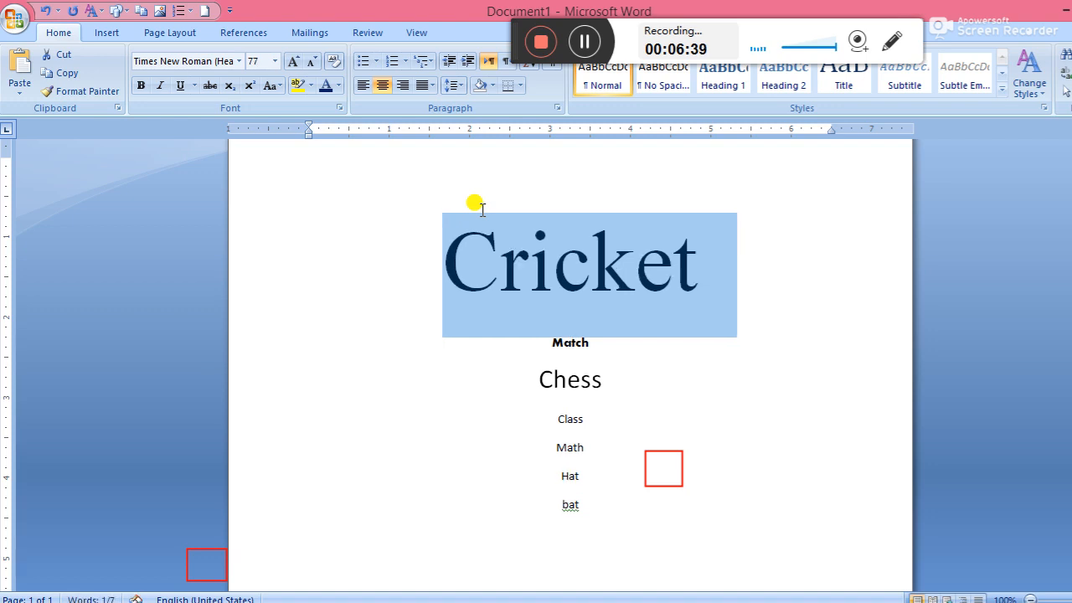
{"action": "key", "text": "ctrl+bracketright"}
{"action": "key", "text": "ctrl+bracketright"}
{"action": "key", "text": "ctrl+bracketright"}
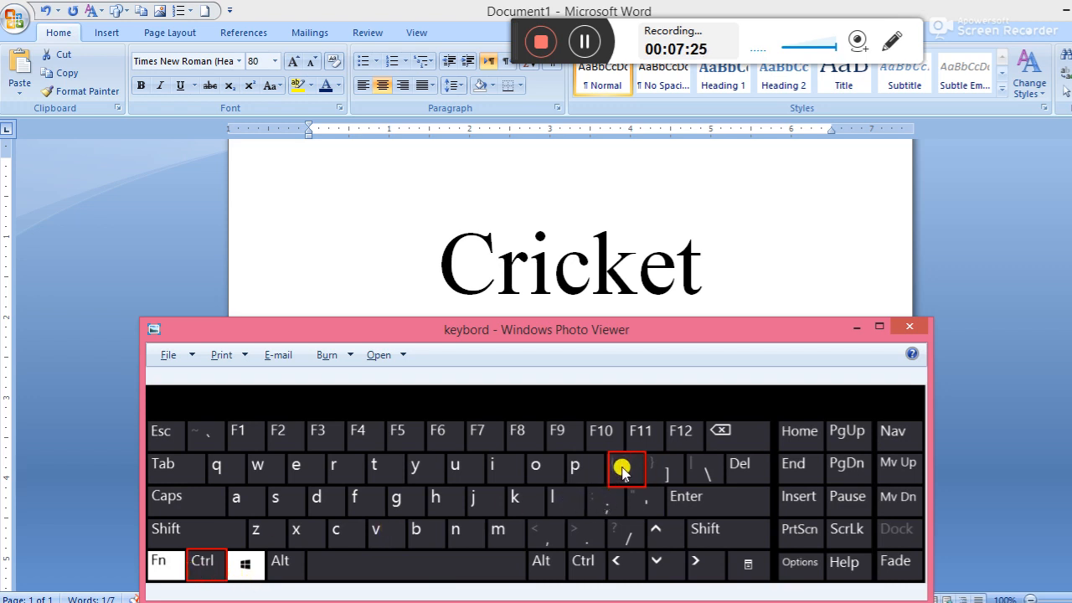
Decrease the font size of 'Cricket' in one-point steps to 60 points and undo the stray bracket that overwrites the word.
{"action": "left_click", "coordinate": [553, 258]}
{"action": "key", "text": "ctrl+bracketleft"}
{"action": "key", "text": "ctrl+bracketleft"}
{"action": "key", "text": "ctrl+bracketleft"}
{"action": "key", "text": "ctrl+bracketleft"}
{"action": "key", "text": "ctrl+bracketleft"}
{"action": "key", "text": "ctrl+bracketleft"}
{"action": "key", "text": "ctrl+bracketleft"}
{"action": "key", "text": "ctrl+bracketleft"}
{"action": "key", "text": "ctrl+bracketleft"}
{"action": "key", "text": "ctrl+bracketleft"}
{"action": "key", "text": "ctrl+bracketleft"}
{"action": "key", "text": "ctrl+bracketleft"}
{"action": "key", "text": "ctrl+bracketleft"}
{"action": "key", "text": "ctrl+bracketleft"}
{"action": "key", "text": "ctrl+bracketleft"}
{"action": "key", "text": "ctrl+bracketleft"}
{"action": "key", "text": "ctrl+bracketleft"}
{"action": "key", "text": "ctrl+bracketleft"}
{"action": "key", "text": "ctrl+bracketleft"}
{"action": "key", "text": "ctrl+bracketleft"}
{"action": "key", "text": "ctrl+bracketleft"}
{"action": "type", "text": "[["}
{"action": "key", "text": "BackSpace"}
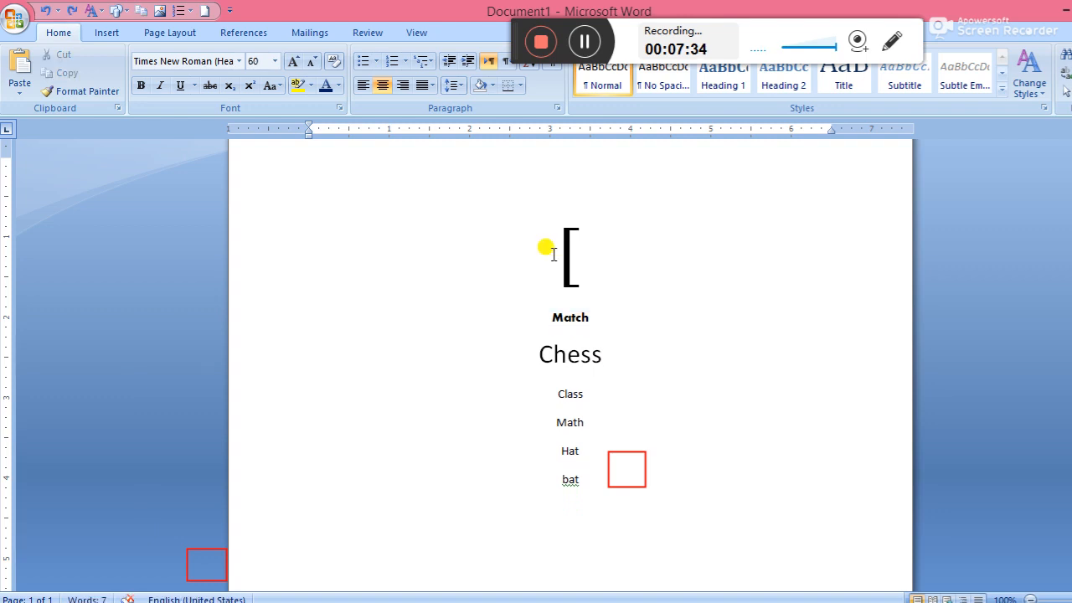
{"action": "key", "text": "ctrl+z"}
Decrease the font size of 'Cricket' further, one point at a time, down to 58 points.
{"action": "key", "text": "ctrl+bracketleft"}
{"action": "key", "text": "ctrl+bracketleft"}
{"action": "key", "text": "ctrl+bracketleft"}
{"action": "key", "text": "ctrl+bracketleft"}
{"action": "key", "text": "ctrl+bracketleft"}
{"action": "key", "text": "ctrl+bracketleft"}
{"action": "key", "text": "ctrl+bracketleft"}
{"action": "key", "text": "ctrl+bracketleft"}
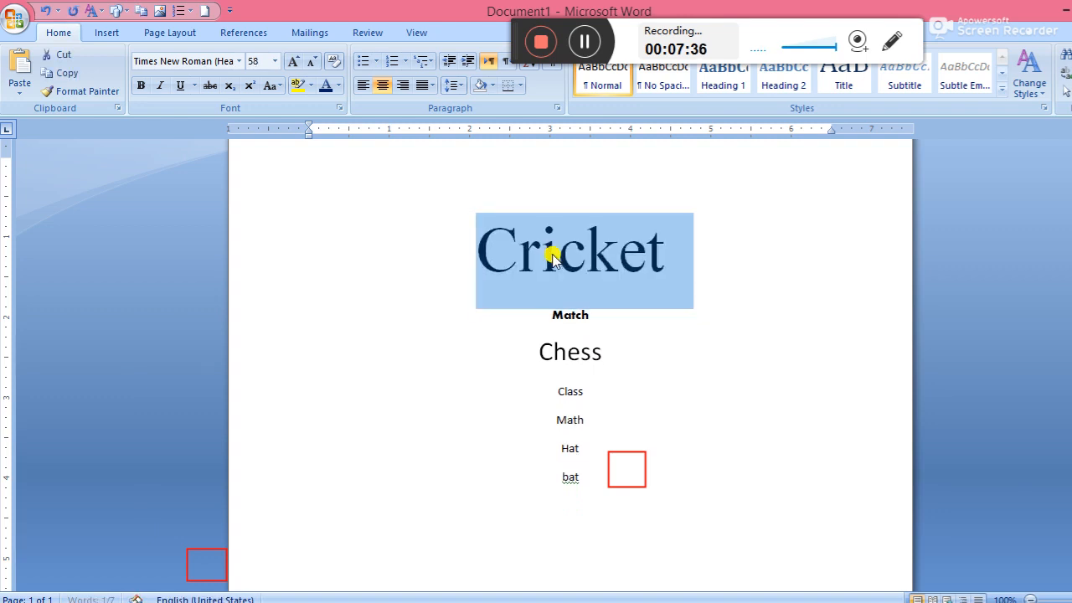